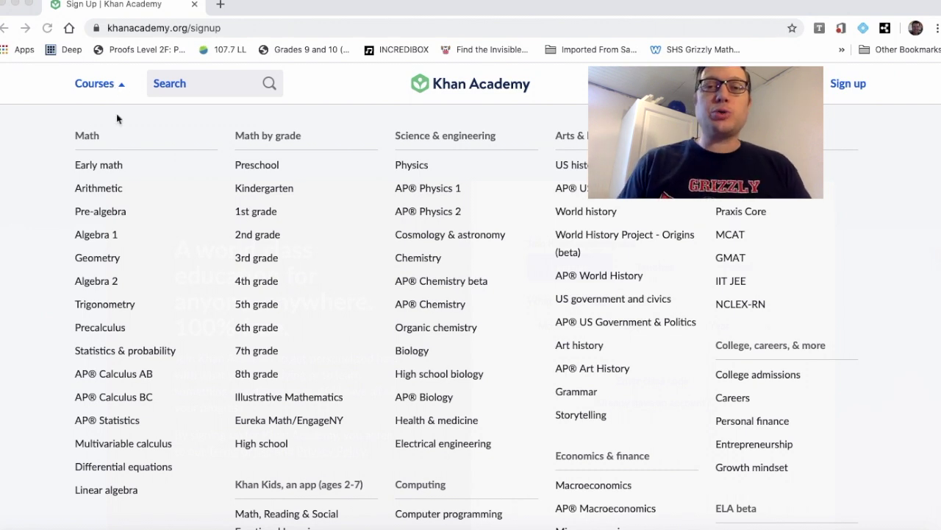
Step: Open the Early math course and go to its Counting unit page
{"action": "left_click", "coordinate": [107, 166]}
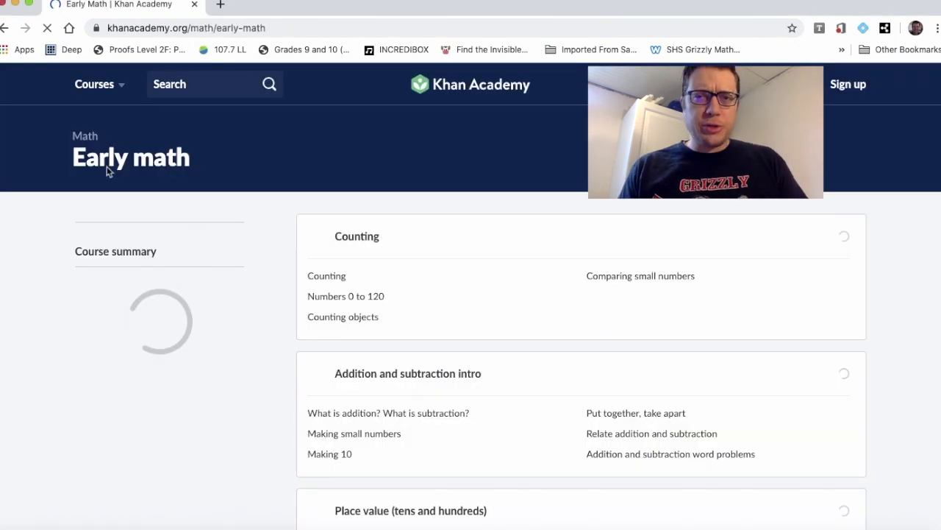
{"action": "scroll", "coordinate": [521, 484], "scroll_direction": "down", "scroll_amount": 9}
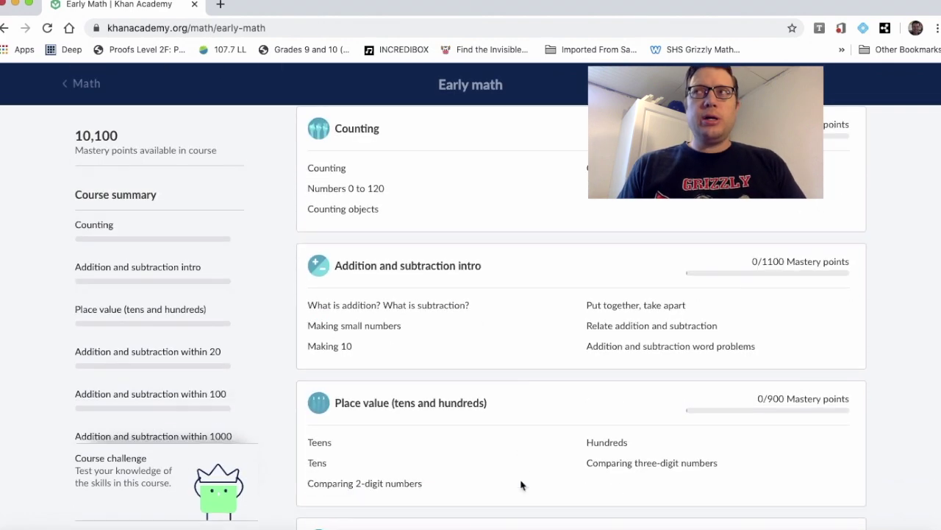
{"action": "scroll", "coordinate": [521, 485], "scroll_direction": "down", "scroll_amount": 5}
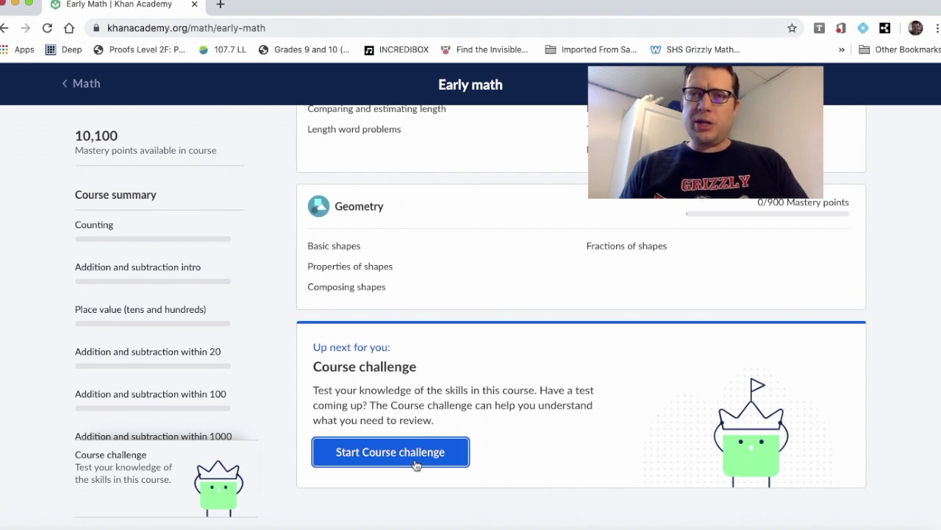
{"action": "scroll", "coordinate": [435, 269], "scroll_direction": "up", "scroll_amount": 14}
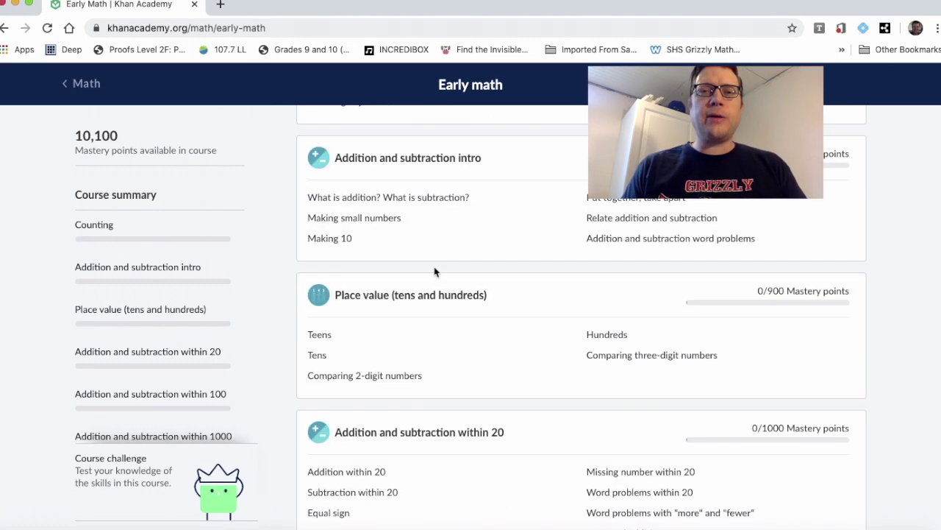
{"action": "left_click", "coordinate": [356, 200]}
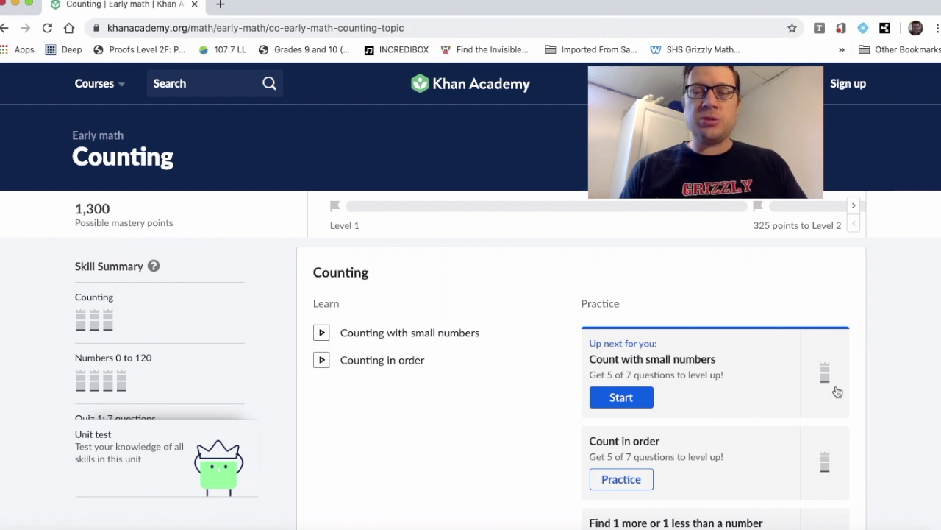
Step: Start Count with small numbers practice and answer the two-flower and six-flower questions
{"action": "left_click", "coordinate": [647, 395]}
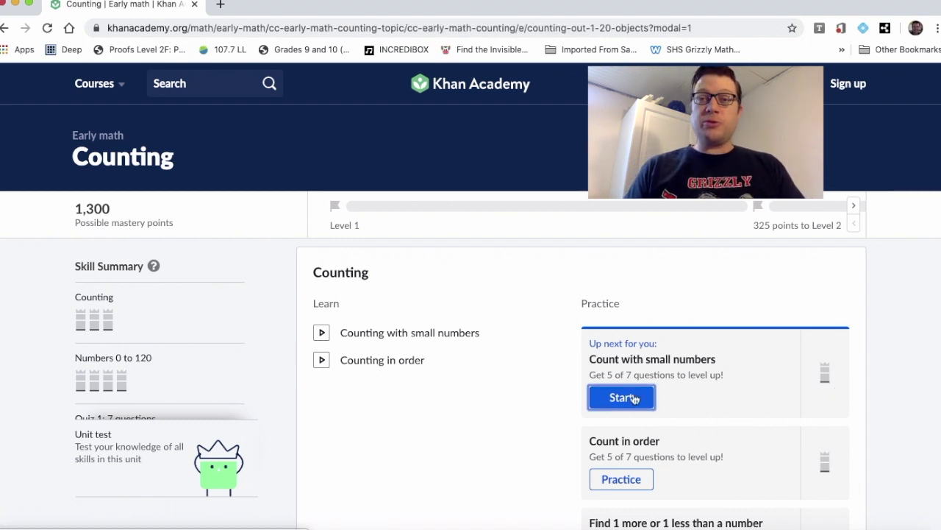
{"action": "left_click", "coordinate": [780, 508]}
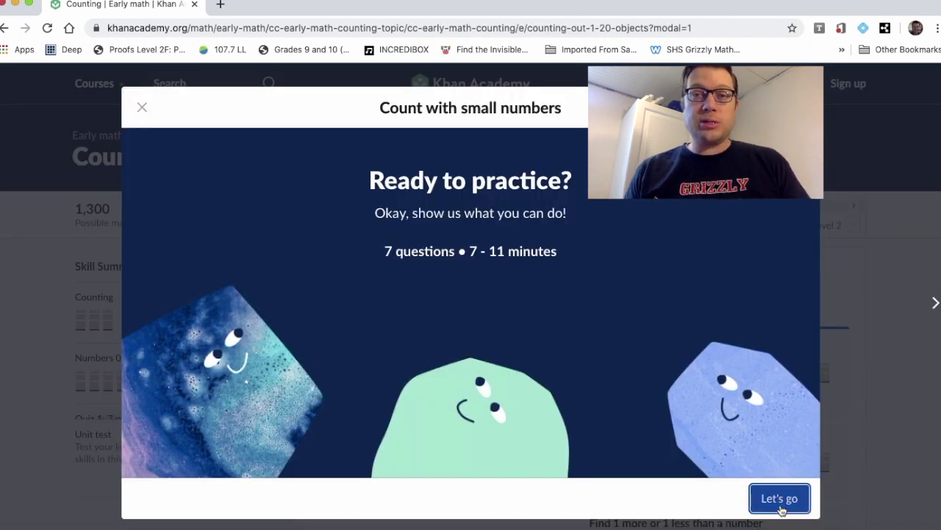
{"action": "left_click", "coordinate": [277, 193]}
{"action": "left_click", "coordinate": [278, 194]}
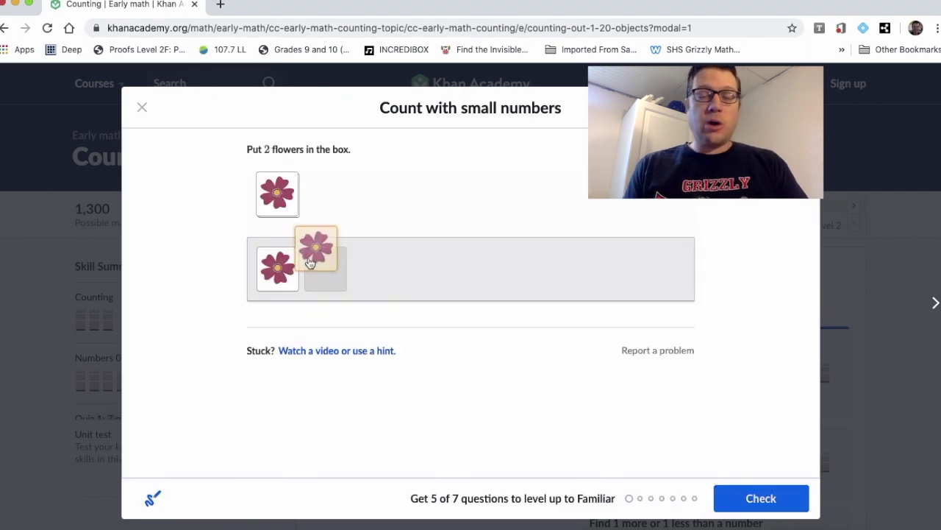
{"action": "left_click", "coordinate": [765, 504]}
{"action": "left_click", "coordinate": [765, 505]}
{"action": "left_click", "coordinate": [277, 193]}
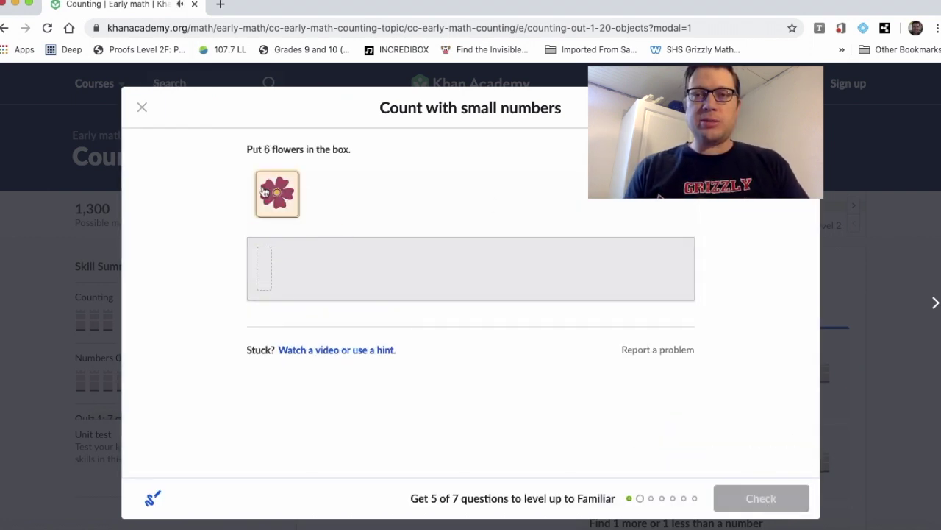
{"action": "left_click", "coordinate": [277, 194]}
{"action": "left_click", "coordinate": [277, 193]}
{"action": "left_click", "coordinate": [277, 193]}
{"action": "left_click", "coordinate": [277, 193]}
{"action": "left_click", "coordinate": [277, 194]}
{"action": "left_click", "coordinate": [761, 498]}
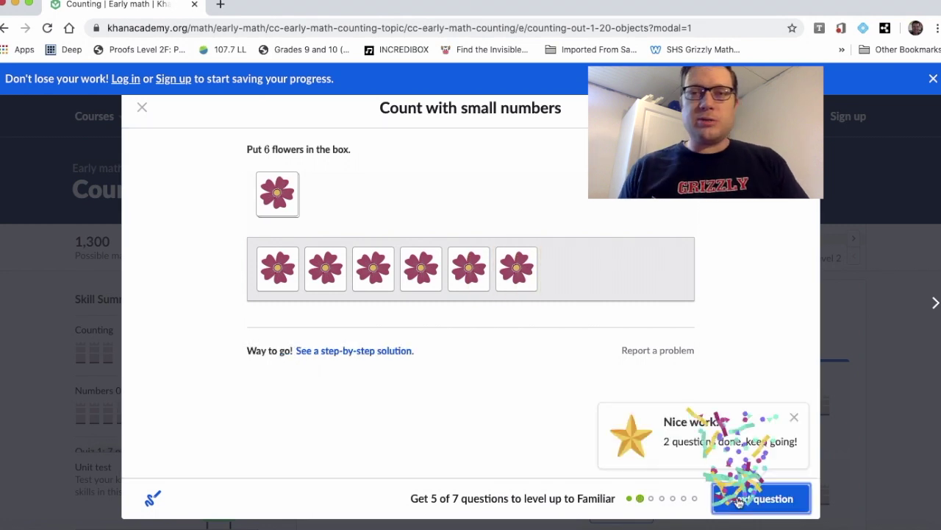
{"action": "left_click", "coordinate": [761, 498]}
Step: Answer the 10-apple and 5-apple counting questions by filling the box
{"action": "left_click", "coordinate": [271, 187]}
{"action": "left_click", "coordinate": [271, 186]}
{"action": "left_click", "coordinate": [270, 187]}
{"action": "left_click", "coordinate": [271, 187]}
{"action": "left_click", "coordinate": [271, 187]}
{"action": "left_click", "coordinate": [271, 187]}
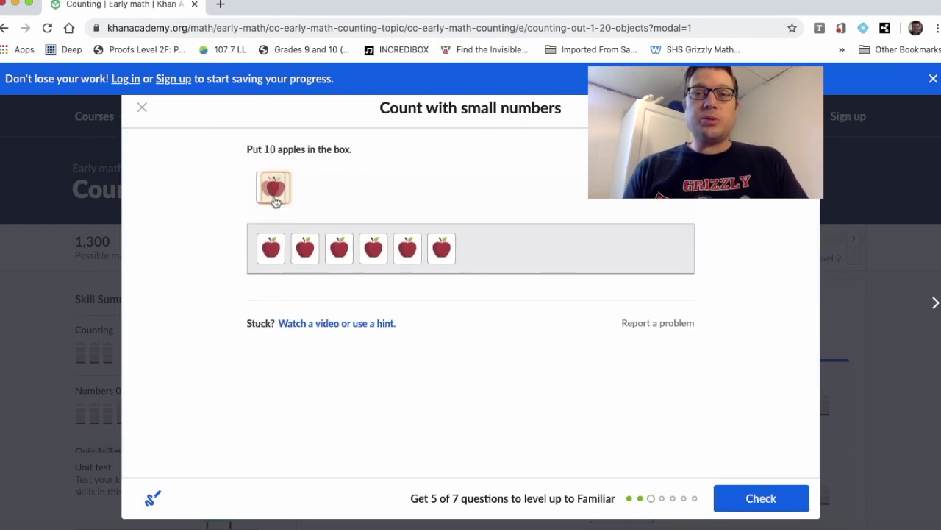
{"action": "left_click", "coordinate": [270, 186]}
{"action": "left_click", "coordinate": [271, 187]}
{"action": "left_click", "coordinate": [271, 187]}
{"action": "left_click", "coordinate": [271, 187]}
{"action": "left_click", "coordinate": [762, 498]}
{"action": "left_click", "coordinate": [762, 498]}
{"action": "left_click", "coordinate": [277, 193]}
{"action": "left_click", "coordinate": [277, 194]}
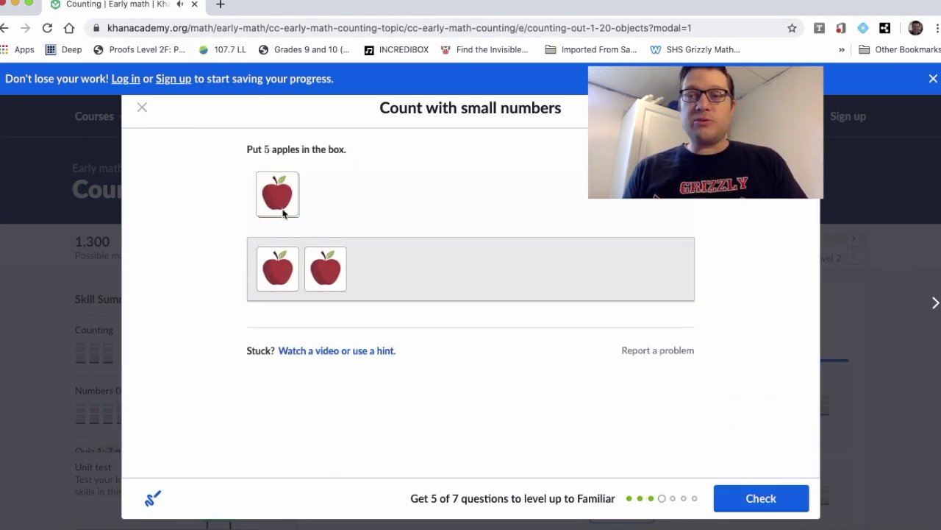
{"action": "left_click", "coordinate": [277, 193]}
{"action": "left_click", "coordinate": [277, 193]}
{"action": "left_click", "coordinate": [277, 194]}
{"action": "left_click", "coordinate": [730, 490]}
Step: Answer the seven-acorn and final cheese questions to finish the practice at 7/7
{"action": "left_click", "coordinate": [274, 190]}
{"action": "left_click", "coordinate": [273, 190]}
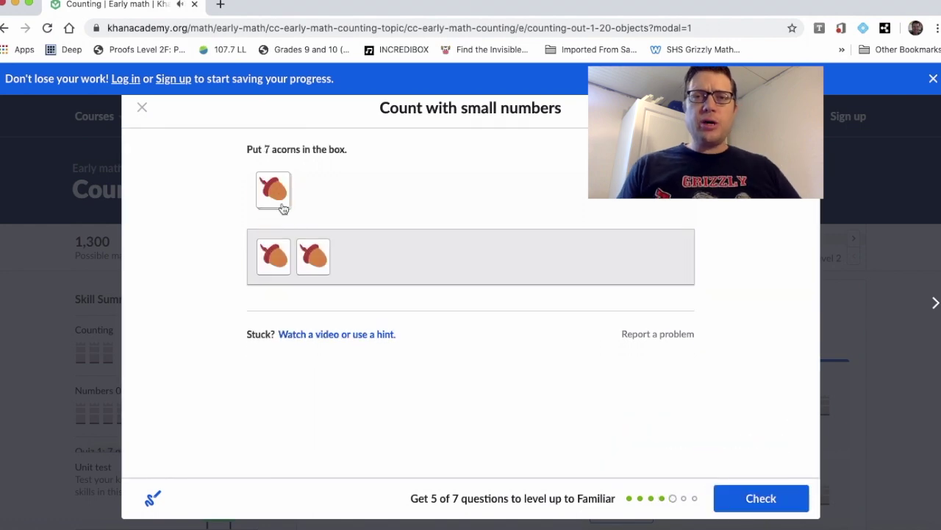
{"action": "left_click", "coordinate": [274, 189]}
{"action": "left_click", "coordinate": [274, 190]}
{"action": "left_click", "coordinate": [274, 190]}
{"action": "left_click", "coordinate": [273, 190]}
{"action": "left_click", "coordinate": [274, 189]}
{"action": "left_click", "coordinate": [758, 498]}
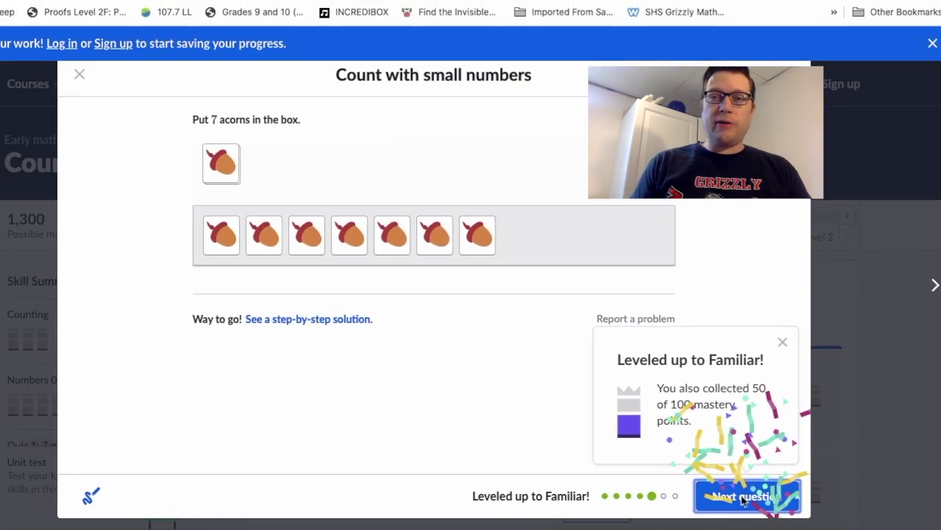
{"action": "left_click", "coordinate": [575, 474]}
{"action": "left_click", "coordinate": [277, 193]}
{"action": "left_click", "coordinate": [277, 194]}
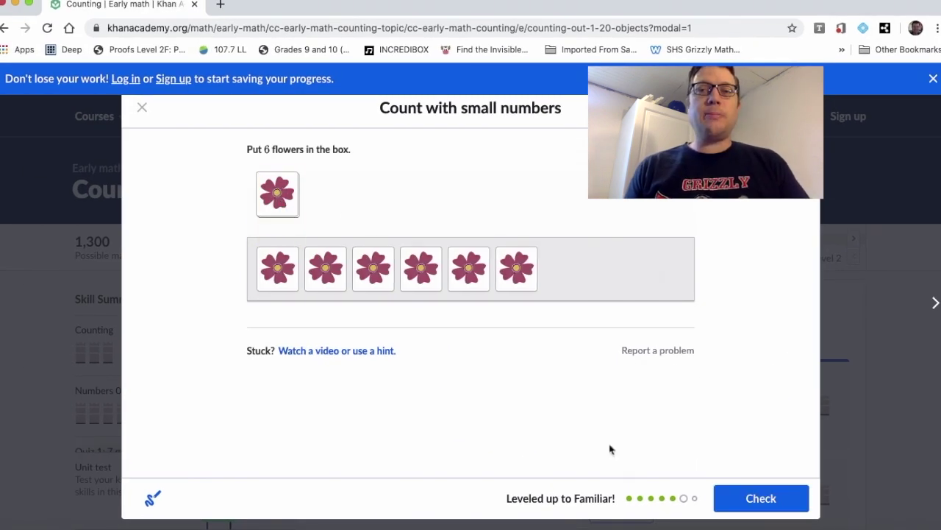
{"action": "left_click", "coordinate": [762, 498]}
{"action": "left_click", "coordinate": [277, 194]}
{"action": "left_click", "coordinate": [776, 494]}
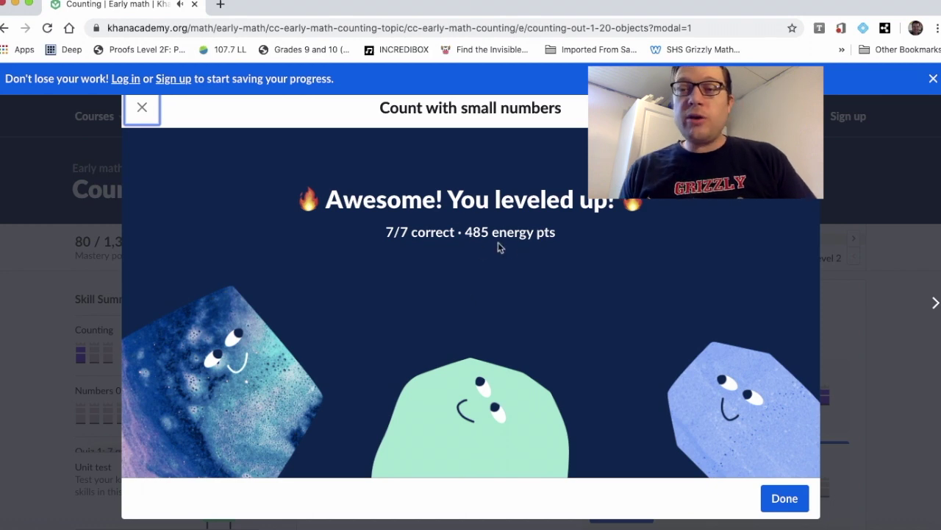
Step: Dismiss the level-up summary and start Quiz 1 from the Counting unit page
{"action": "left_click", "coordinate": [765, 500]}
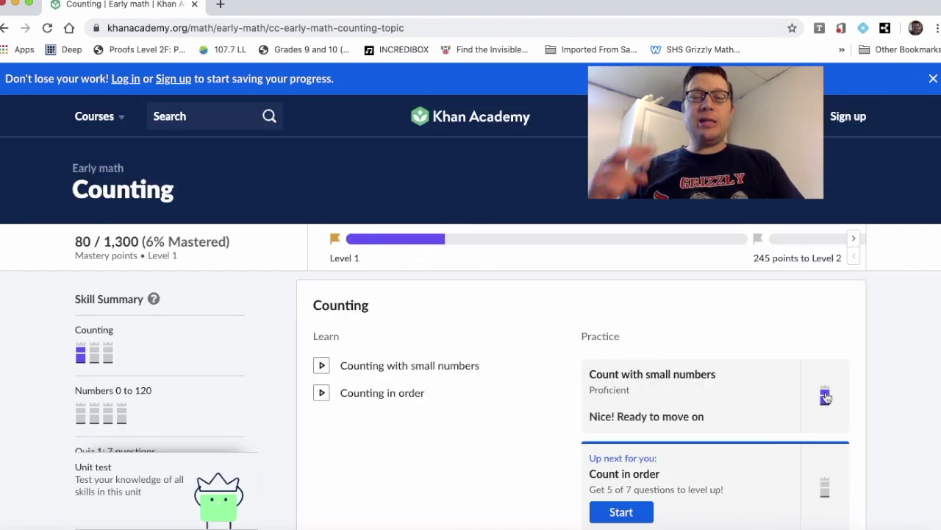
{"action": "scroll", "coordinate": [829, 487], "scroll_direction": "down", "scroll_amount": 2}
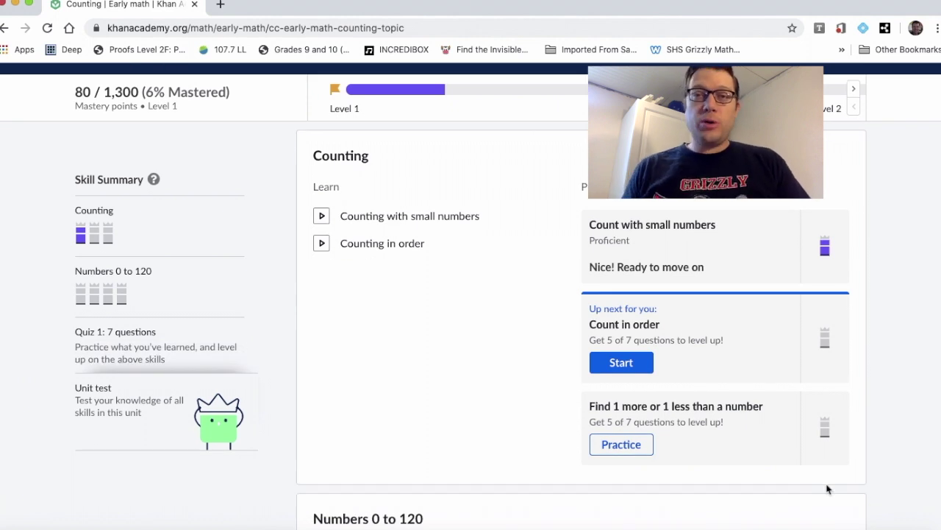
{"action": "scroll", "coordinate": [829, 488], "scroll_direction": "down", "scroll_amount": 5}
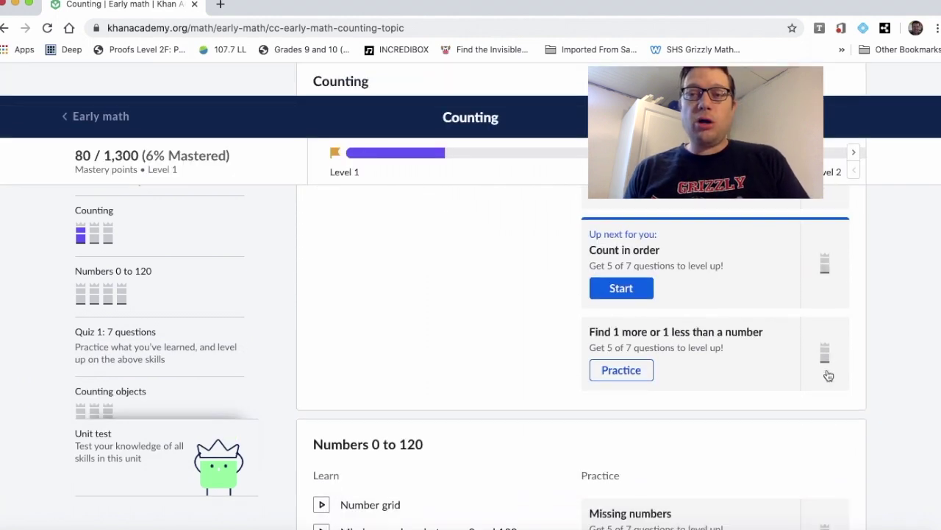
{"action": "scroll", "coordinate": [825, 379], "scroll_direction": "down", "scroll_amount": 4}
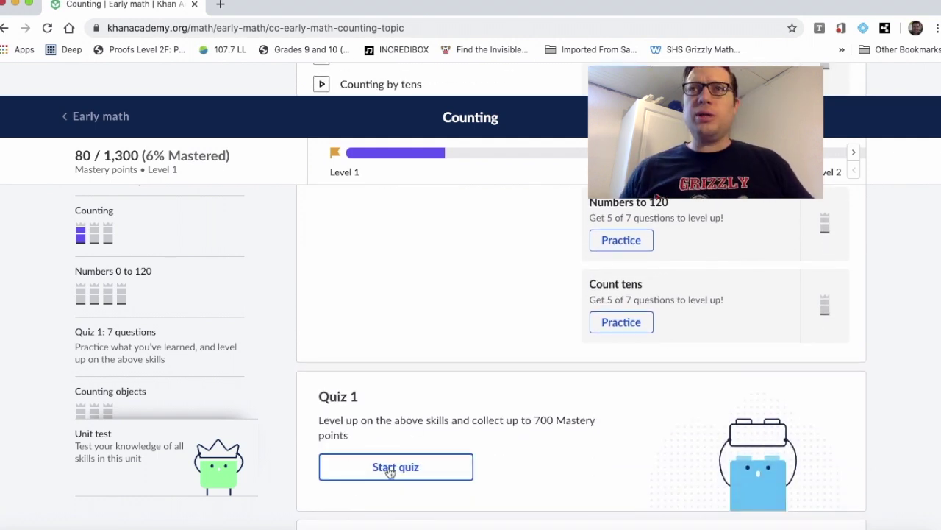
{"action": "left_click", "coordinate": [390, 468]}
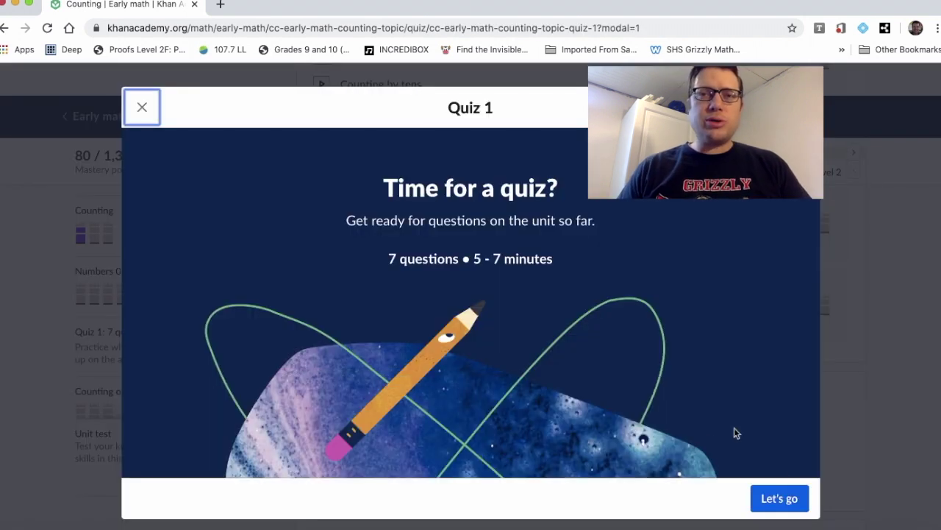
Step: Answer the first Quiz 1 questions with 8, 108 and 2
{"action": "left_click", "coordinate": [776, 498]}
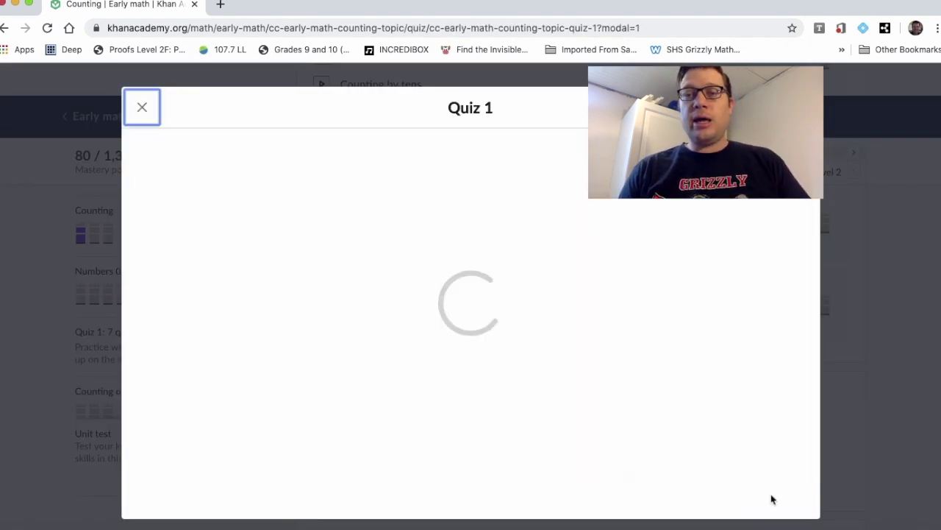
{"action": "left_click", "coordinate": [270, 370]}
{"action": "left_click", "coordinate": [754, 500]}
{"action": "left_click", "coordinate": [436, 178]}
{"action": "type", "text": "108"}
{"action": "left_click", "coordinate": [761, 498]}
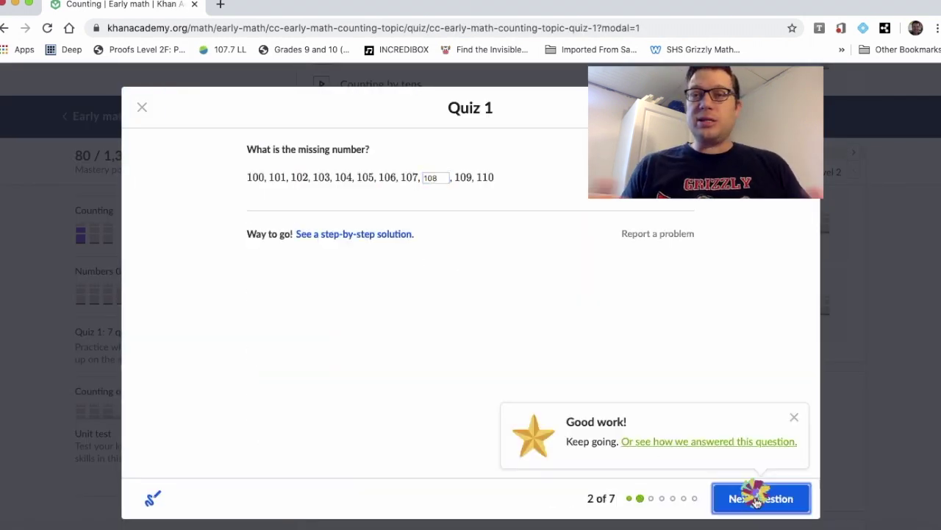
{"action": "left_click", "coordinate": [761, 498]}
{"action": "type", "text": "2"}
{"action": "left_click", "coordinate": [761, 498]}
Step: Answer the remaining questions (choice A, 40, 8, foxes), then review and close the 7/7 results
{"action": "left_click", "coordinate": [267, 345]}
{"action": "left_click", "coordinate": [761, 497]}
{"action": "left_click", "coordinate": [268, 317]}
{"action": "left_click", "coordinate": [761, 498]}
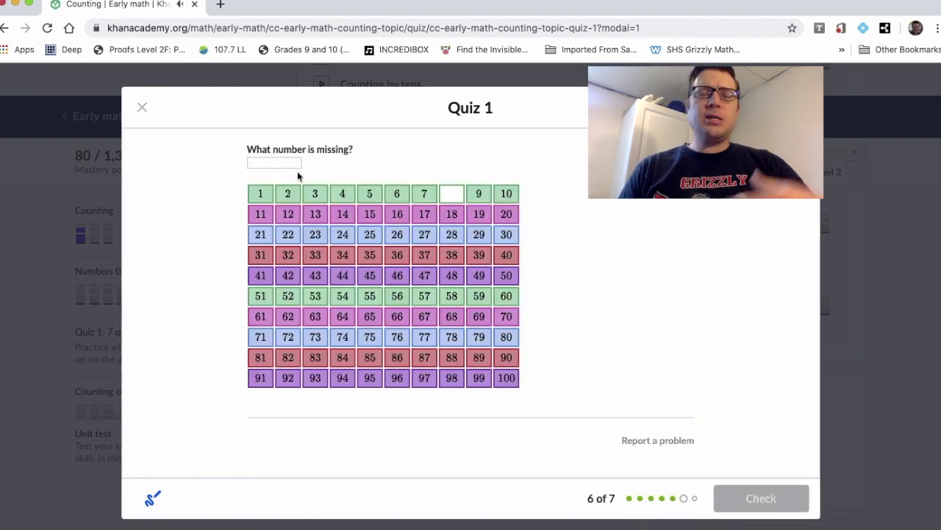
{"action": "type", "text": "8"}
{"action": "left_click", "coordinate": [762, 498]}
{"action": "left_click", "coordinate": [761, 498]}
{"action": "double_click", "coordinate": [277, 194]}
{"action": "double_click", "coordinate": [278, 193]}
{"action": "left_click", "coordinate": [761, 498]}
{"action": "left_click", "coordinate": [760, 499]}
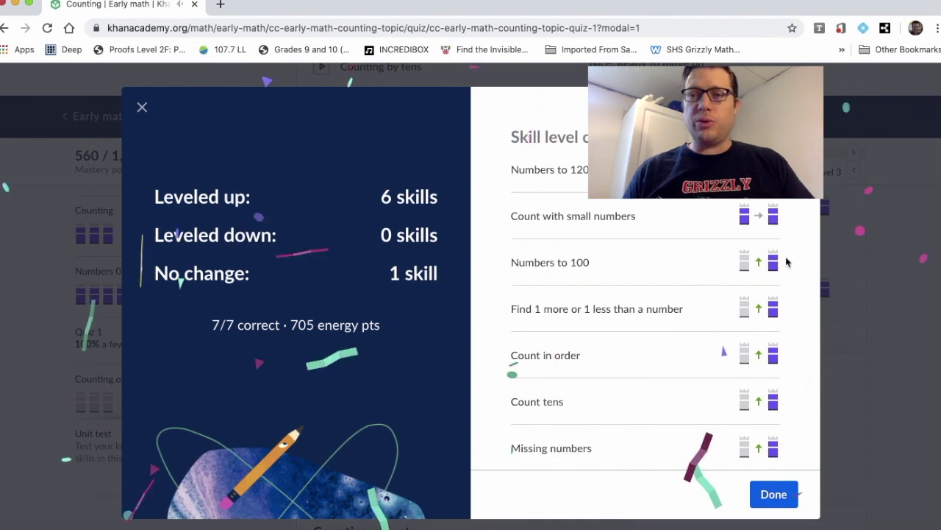
{"action": "scroll", "coordinate": [773, 447], "scroll_direction": "down", "scroll_amount": 2}
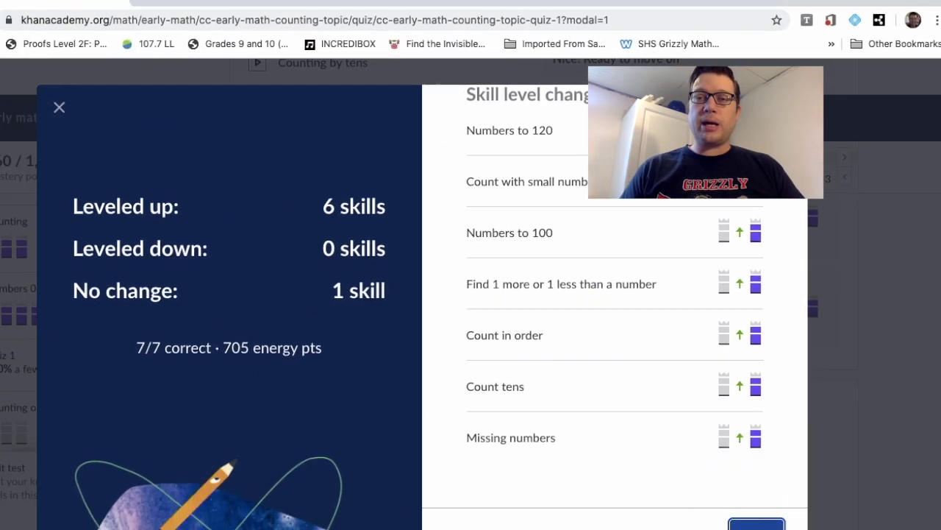
{"action": "left_click", "coordinate": [756, 524]}
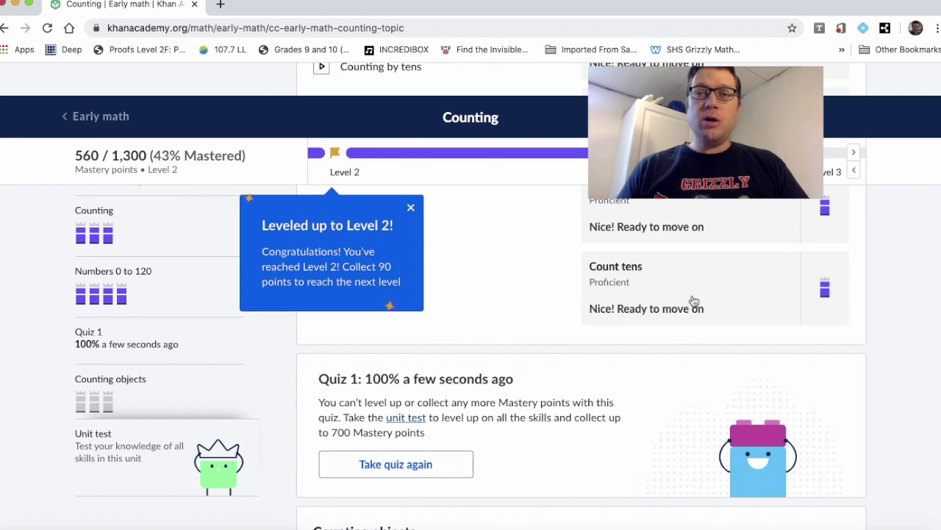
Step: Scroll to the Counting Unit test card, start the test and begin its 13 problems
{"action": "scroll", "coordinate": [687, 362], "scroll_direction": "up", "scroll_amount": 12}
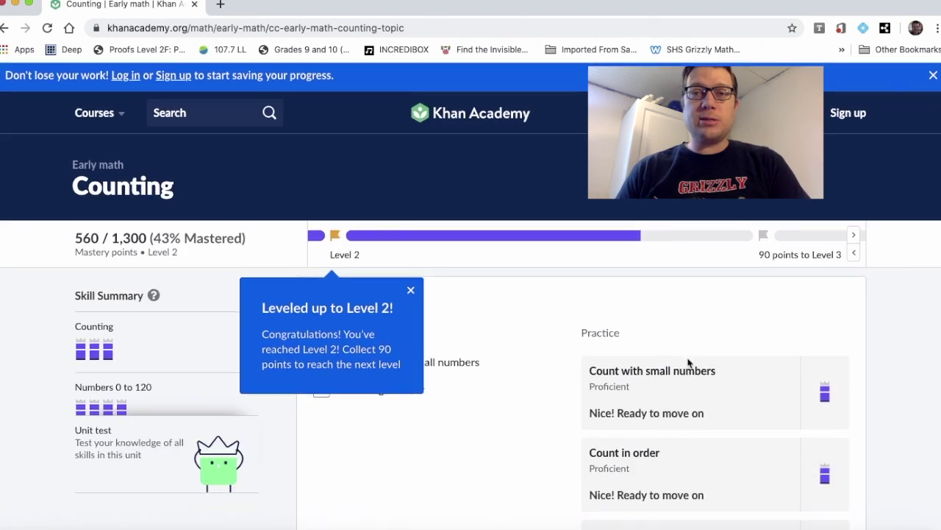
{"action": "scroll", "coordinate": [801, 252], "scroll_direction": "down", "scroll_amount": 4}
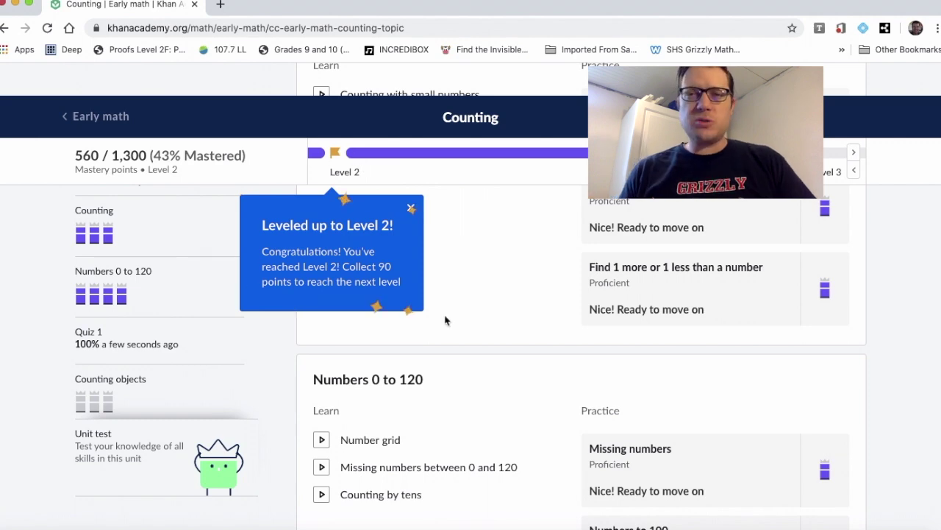
{"action": "scroll", "coordinate": [445, 320], "scroll_direction": "down", "scroll_amount": 14}
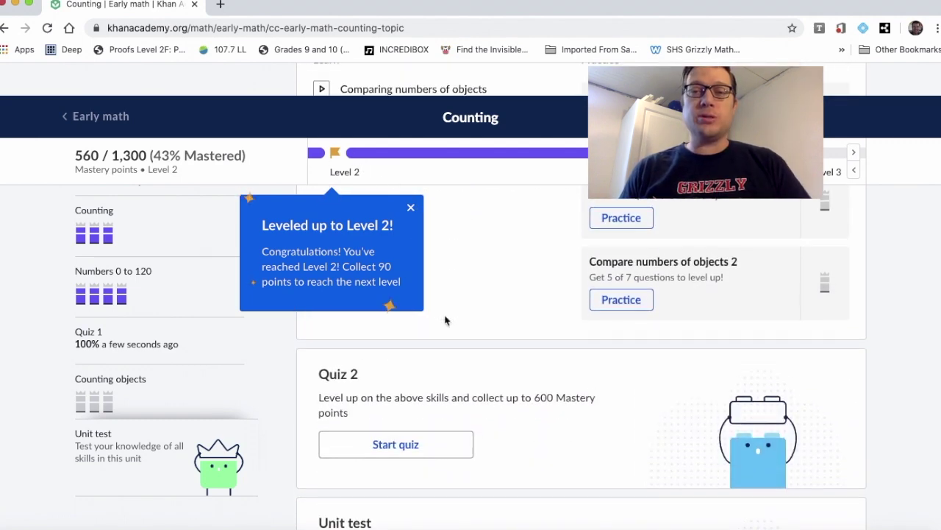
{"action": "scroll", "coordinate": [445, 320], "scroll_direction": "down", "scroll_amount": 1}
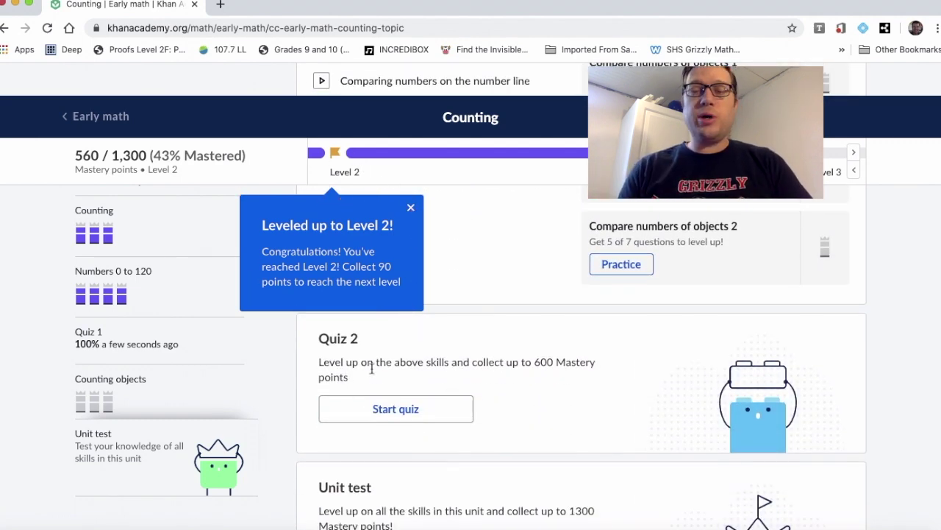
{"action": "scroll", "coordinate": [409, 427], "scroll_direction": "down", "scroll_amount": 4}
{"action": "scroll", "coordinate": [834, 332], "scroll_direction": "up", "scroll_amount": 7}
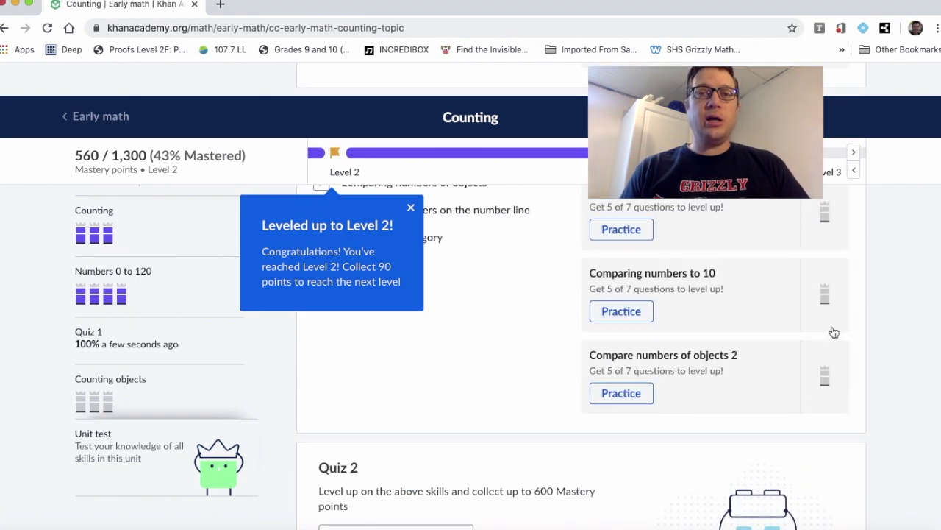
{"action": "scroll", "coordinate": [453, 500], "scroll_direction": "down", "scroll_amount": 8}
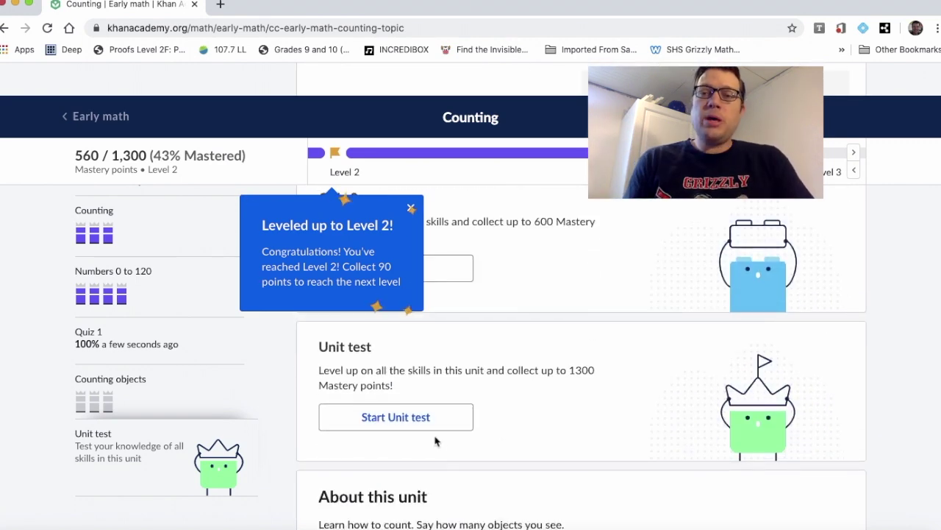
{"action": "left_click", "coordinate": [421, 418]}
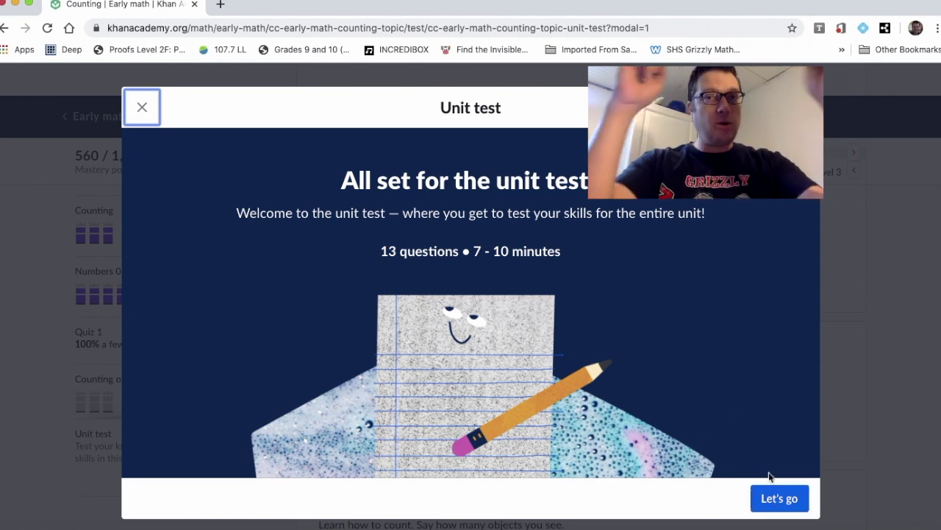
{"action": "left_click", "coordinate": [772, 501]}
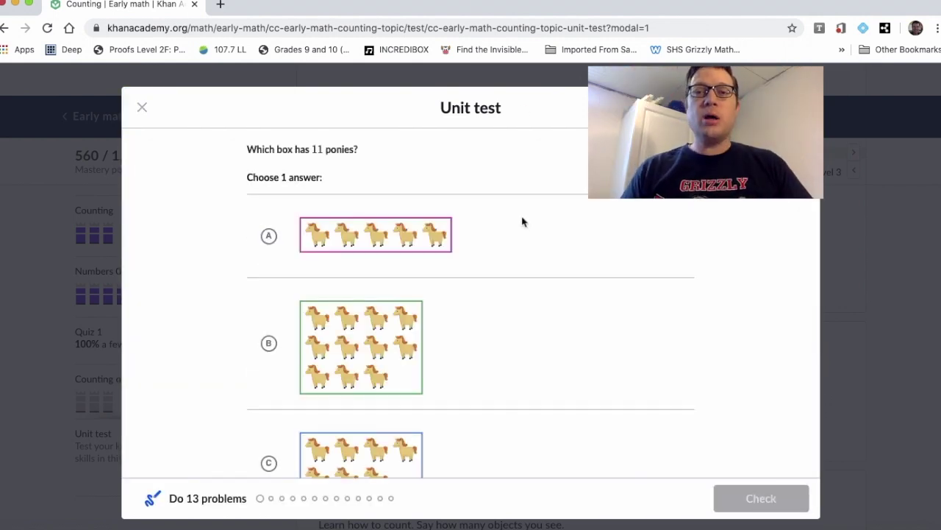
Step: Answer the first unit test questions: box B with 11 ponies, ten bananas, and 103
{"action": "scroll", "coordinate": [515, 221], "scroll_direction": "down", "scroll_amount": 2}
{"action": "left_click", "coordinate": [267, 248]}
{"action": "left_click", "coordinate": [740, 500]}
{"action": "left_click", "coordinate": [740, 499]}
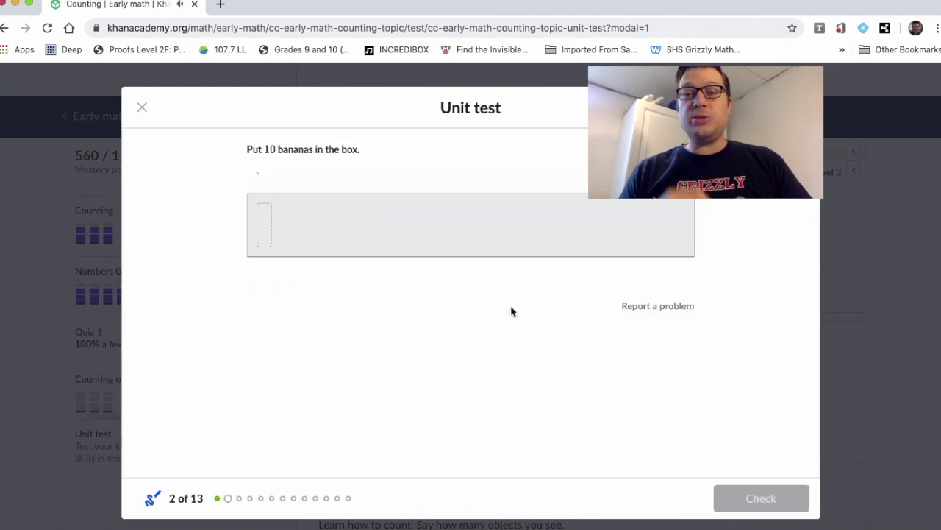
{"action": "left_click", "coordinate": [272, 188]}
{"action": "left_click", "coordinate": [272, 189]}
{"action": "left_click", "coordinate": [272, 188]}
{"action": "key", "text": "Return"}
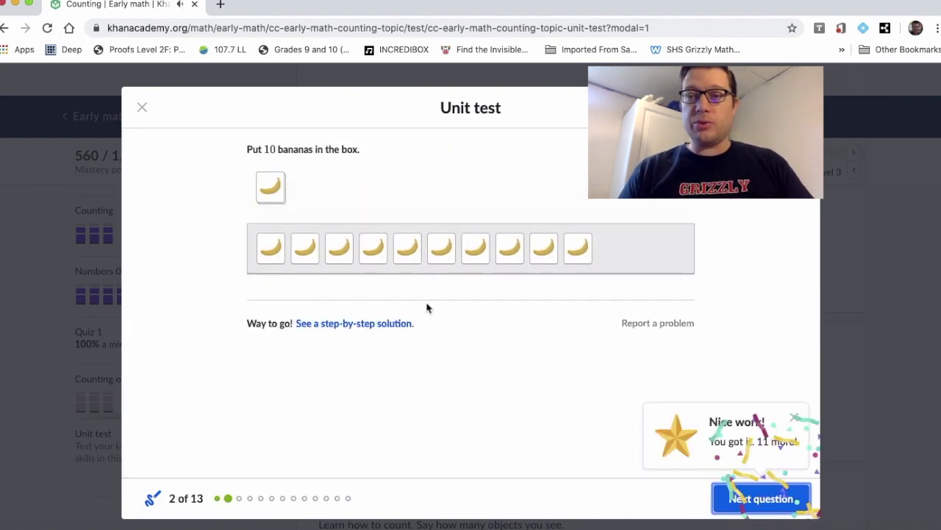
{"action": "left_click", "coordinate": [761, 499]}
{"action": "type", "text": "103"}
{"action": "left_click", "coordinate": [725, 498]}
Step: Fill the missing numbers 12 and 16, answer 97, and choose tree A as having more apples
{"action": "left_click", "coordinate": [339, 290]}
{"action": "left_click", "coordinate": [762, 498]}
{"action": "type", "text": "12"}
{"action": "key", "text": "Tab"}
{"action": "type", "text": "16"}
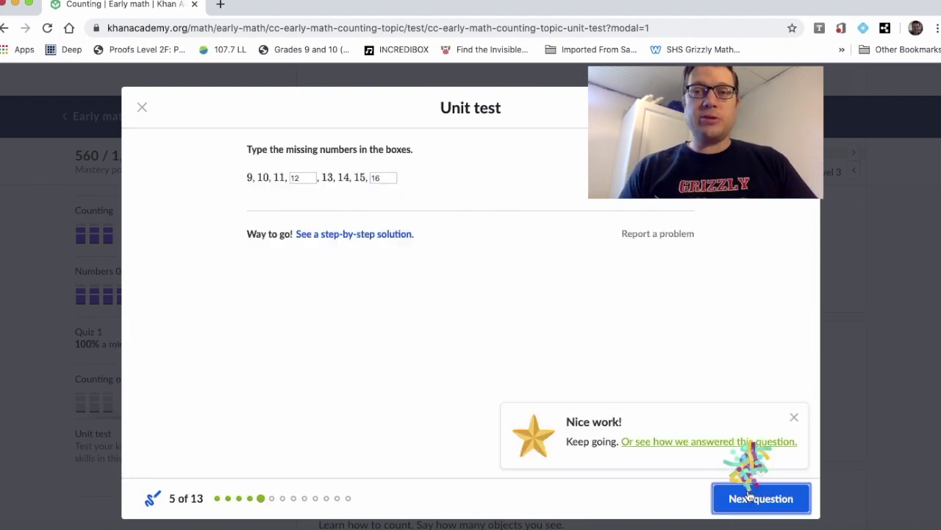
{"action": "left_click", "coordinate": [749, 497]}
{"action": "left_click", "coordinate": [267, 243]}
{"action": "left_click", "coordinate": [761, 498]}
{"action": "left_click", "coordinate": [761, 498]}
{"action": "type", "text": "97"}
{"action": "key", "text": "Return"}
{"action": "left_click", "coordinate": [761, 499]}
{"action": "left_click", "coordinate": [269, 275]}
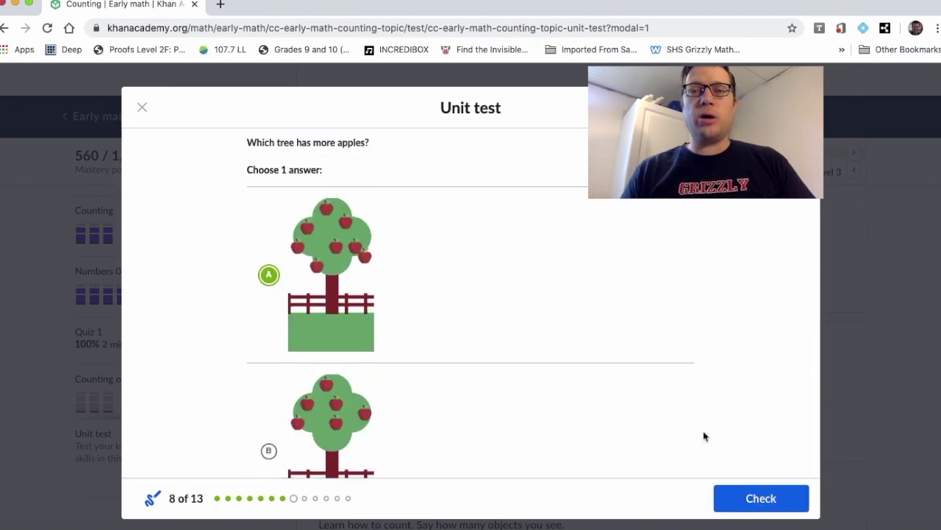
Step: Answer the last questions (ten frames showing 20, monkeys, 11 squirrels) and close the 13/13 results
{"action": "left_click", "coordinate": [762, 498]}
{"action": "left_click", "coordinate": [762, 499]}
{"action": "left_click", "coordinate": [269, 201]}
{"action": "left_click", "coordinate": [762, 498]}
{"action": "left_click", "coordinate": [761, 499]}
{"action": "left_click", "coordinate": [267, 150]}
{"action": "left_click", "coordinate": [761, 498]}
{"action": "left_click", "coordinate": [761, 498]}
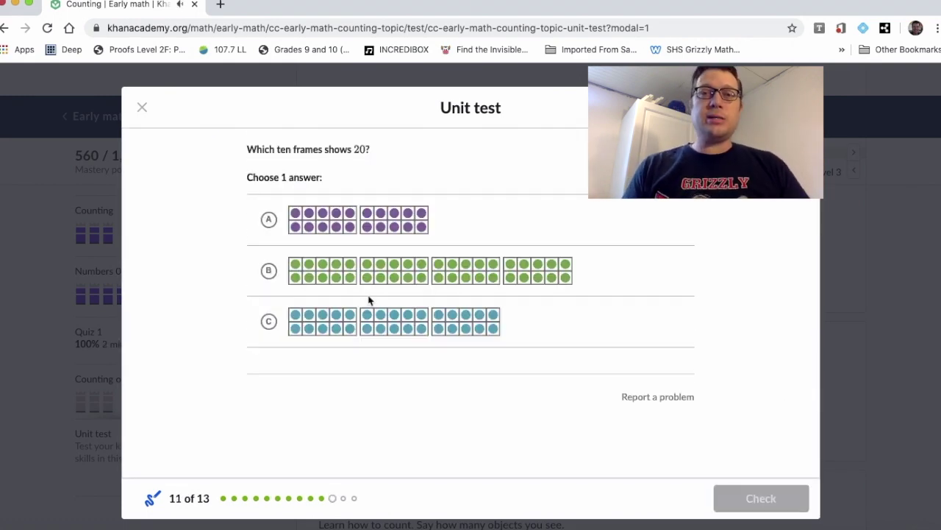
{"action": "left_click", "coordinate": [268, 219]}
{"action": "left_click", "coordinate": [762, 499]}
{"action": "left_click", "coordinate": [761, 499]}
{"action": "left_click", "coordinate": [267, 359]}
{"action": "left_click", "coordinate": [761, 498]}
{"action": "left_click", "coordinate": [761, 499]}
{"action": "left_click", "coordinate": [267, 311]}
{"action": "left_click", "coordinate": [761, 499]}
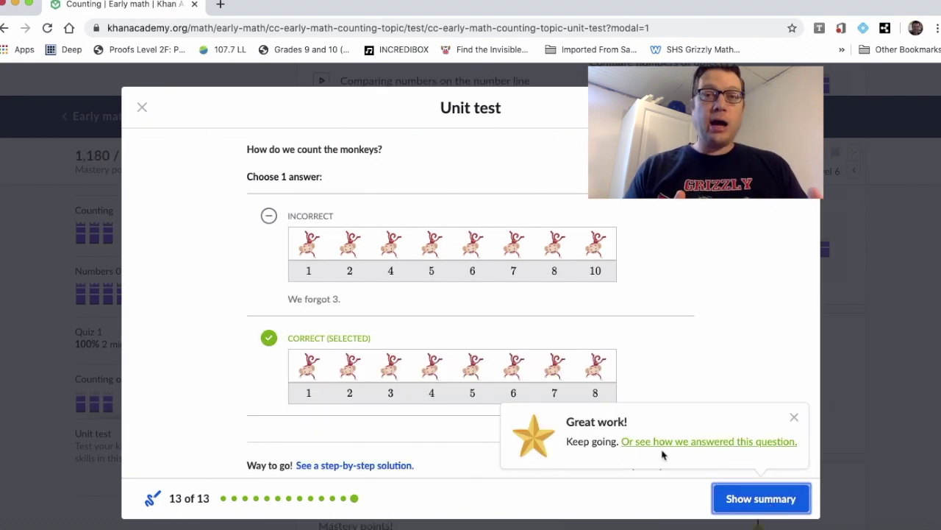
{"action": "left_click", "coordinate": [758, 498]}
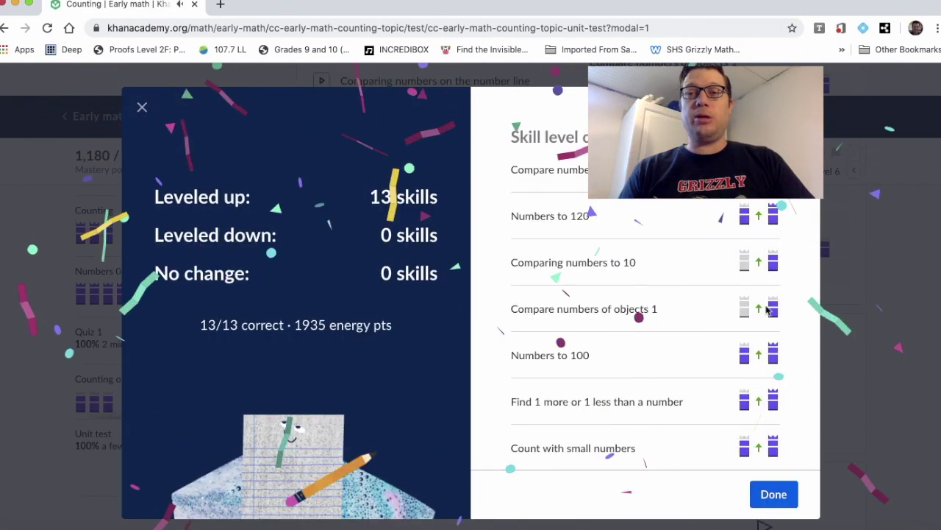
{"action": "scroll", "coordinate": [763, 357], "scroll_direction": "down", "scroll_amount": 3}
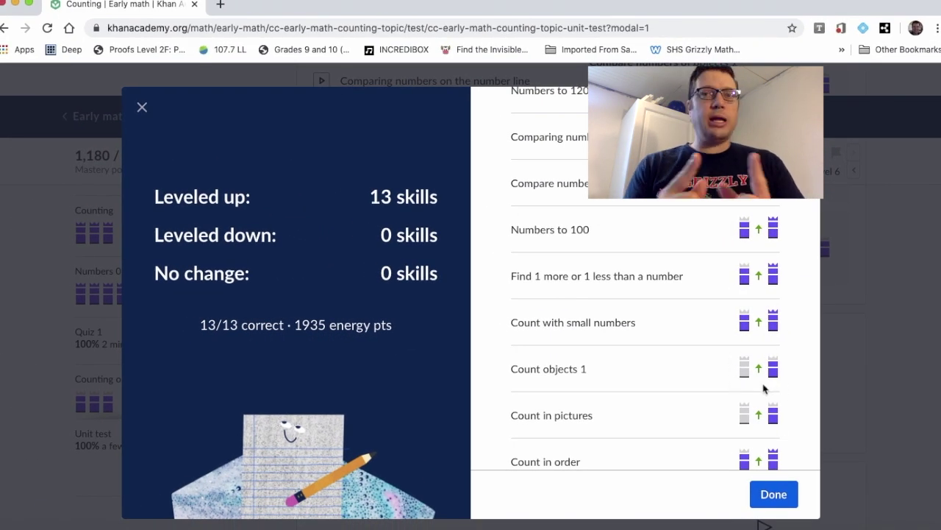
{"action": "left_click", "coordinate": [772, 503]}
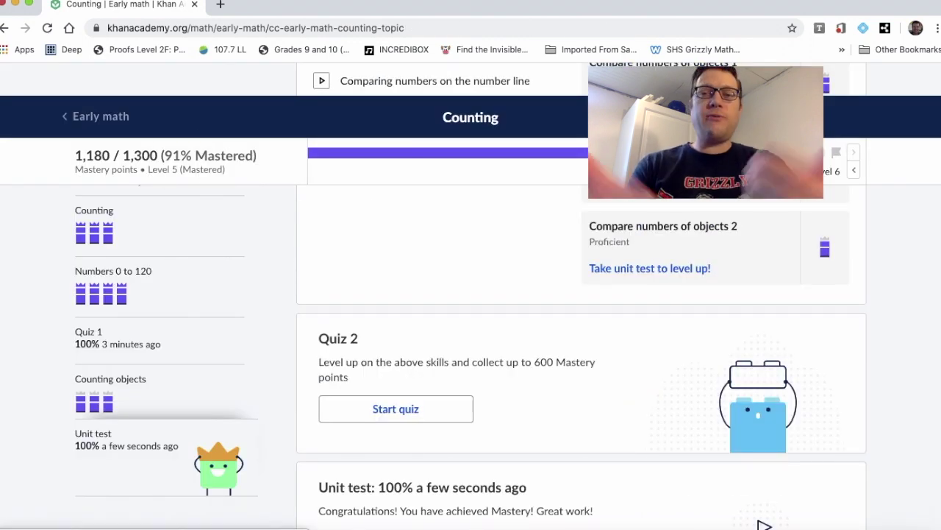
Step: Restart the unit test, then exit it to return to the 91% mastered Counting unit page
{"action": "scroll", "coordinate": [765, 525], "scroll_direction": "down", "scroll_amount": 2}
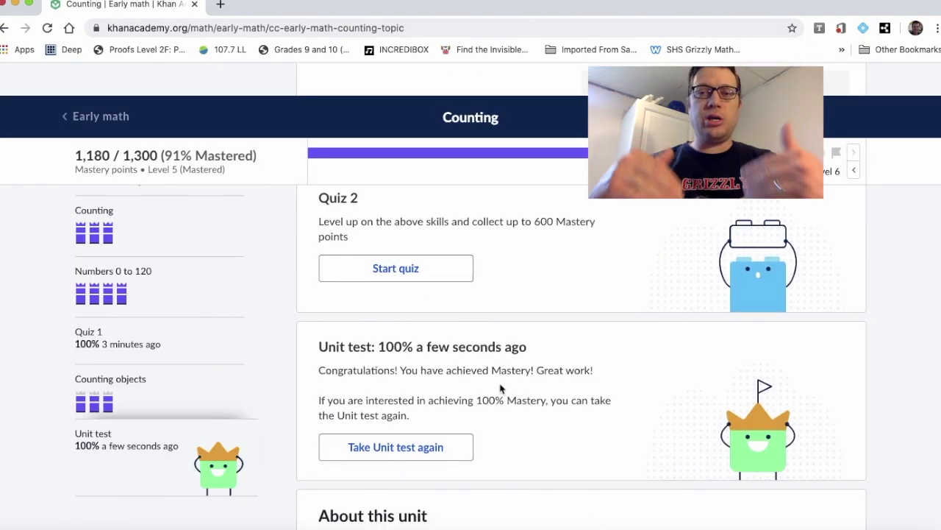
{"action": "left_click", "coordinate": [405, 456]}
{"action": "left_click", "coordinate": [783, 499]}
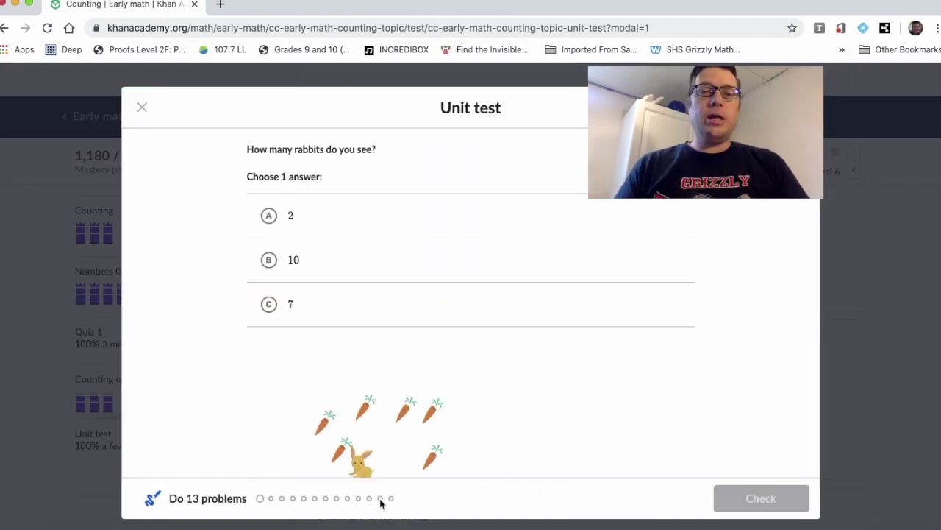
{"action": "left_click", "coordinate": [142, 108]}
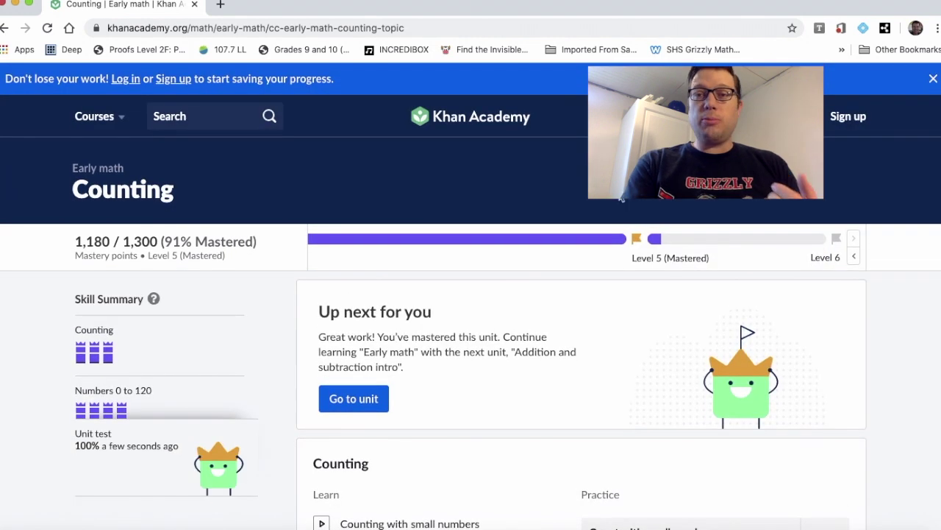